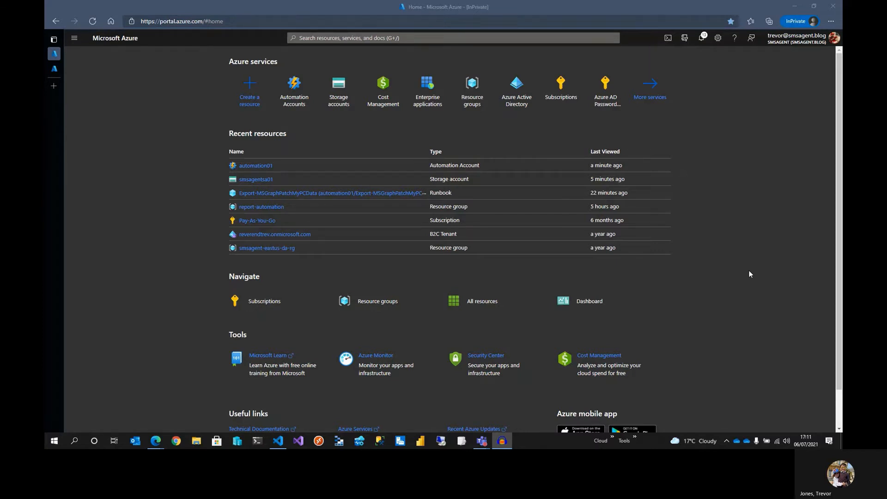
Open the automation01 automation account and go to its Modules gallery
left_click(304, 99)
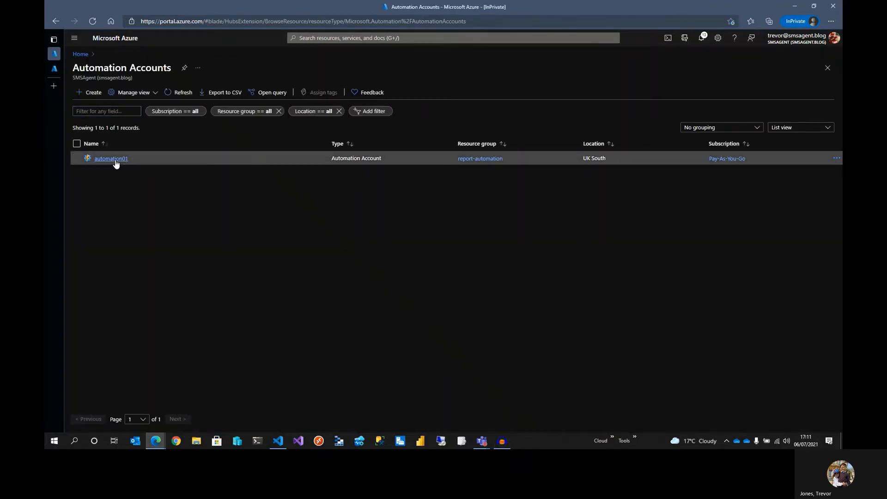
left_click(115, 159)
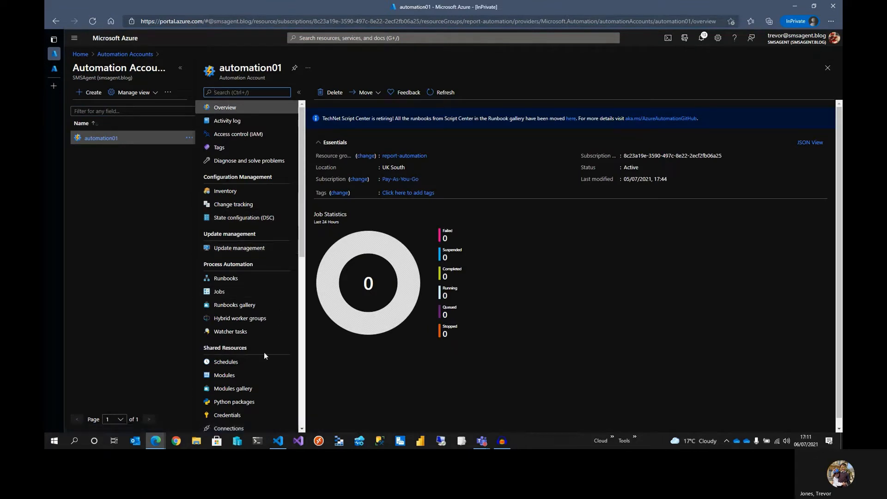
left_click(246, 393)
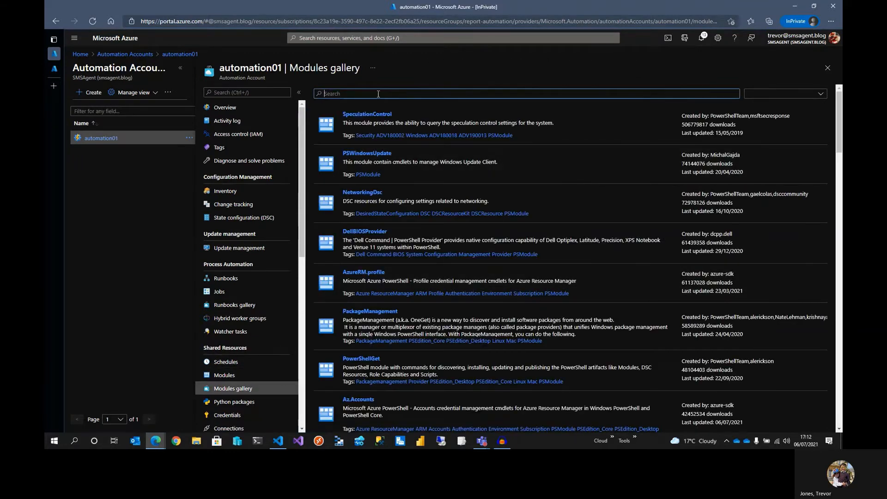
Search the gallery for az.account and import the Az.Accounts module, then close its pane
type("az.account")
key("Return")
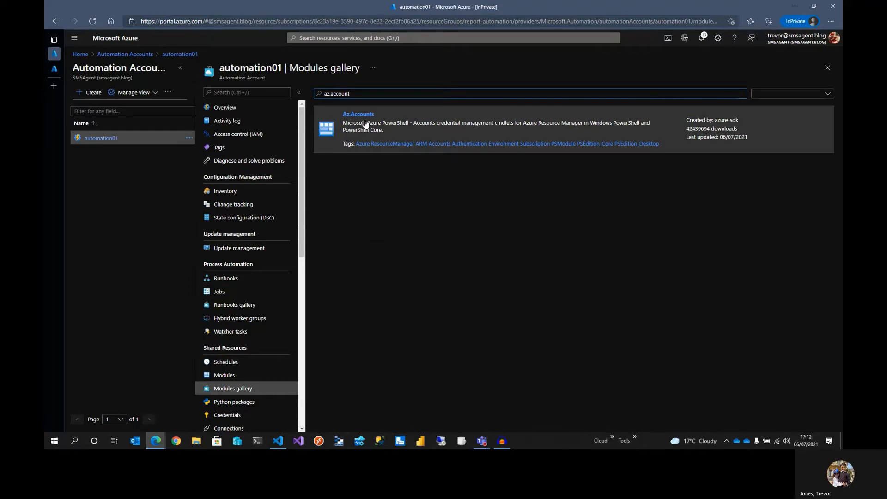
left_click(365, 124)
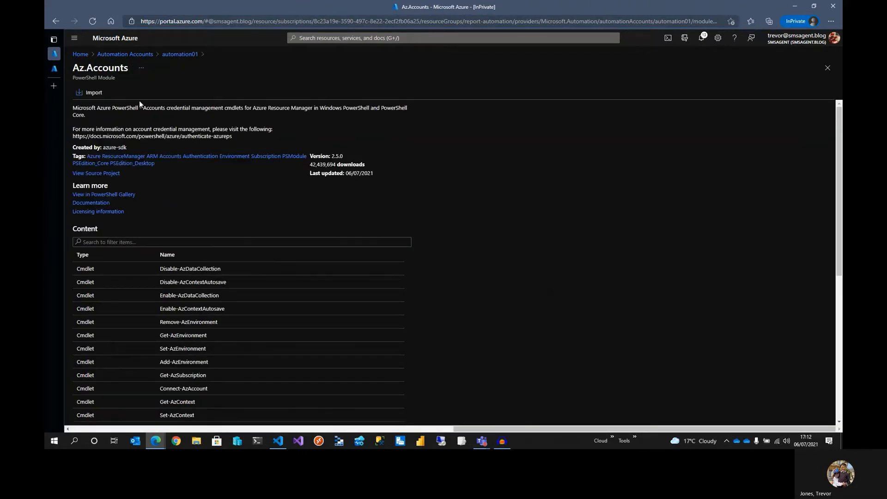
left_click(91, 94)
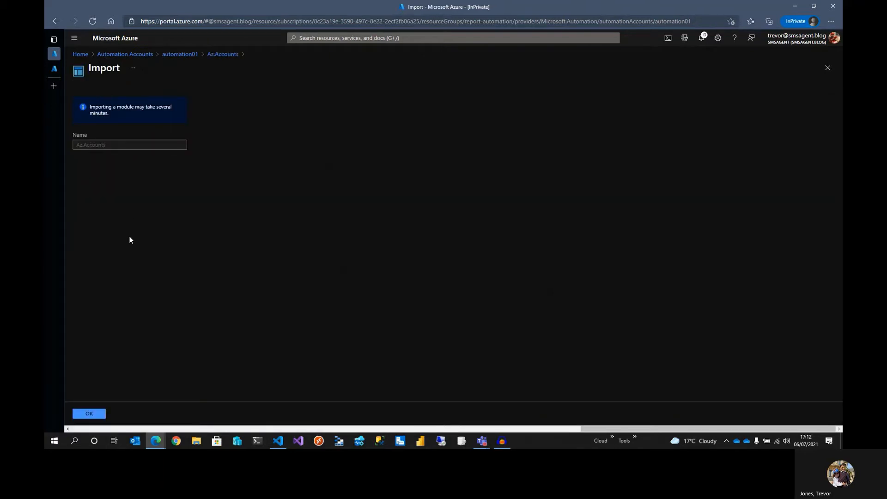
left_click(94, 414)
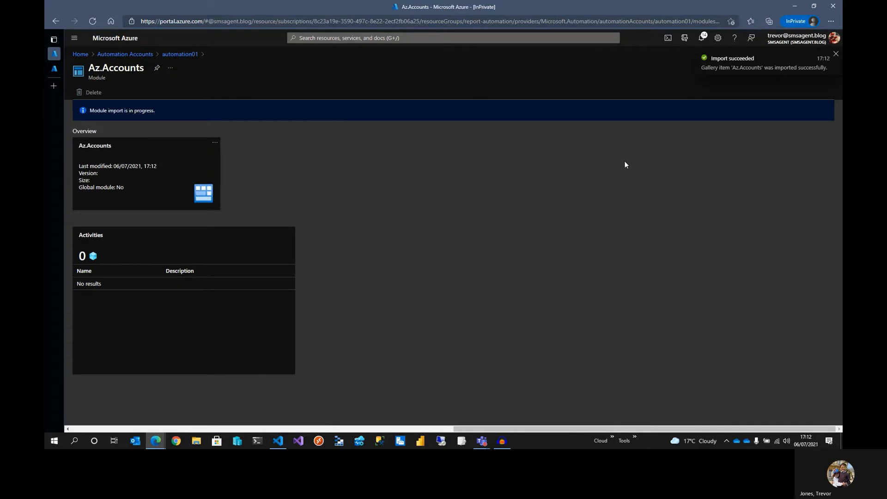
left_click(835, 55)
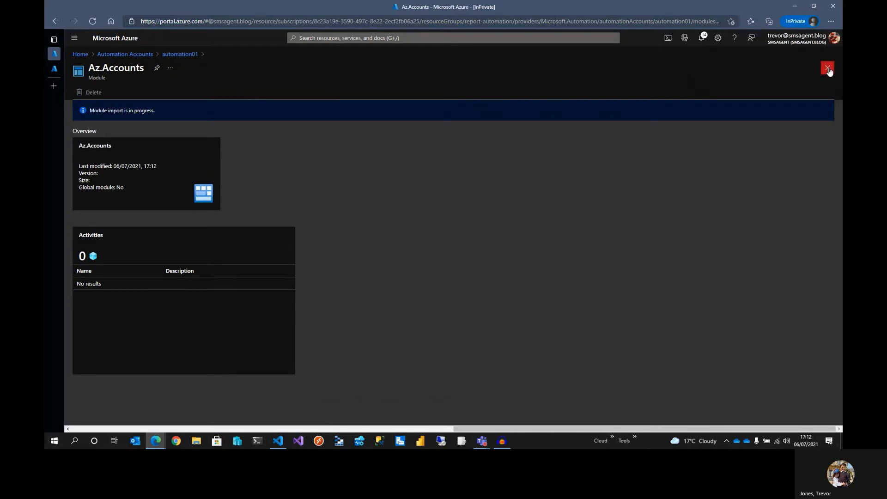
left_click(827, 68)
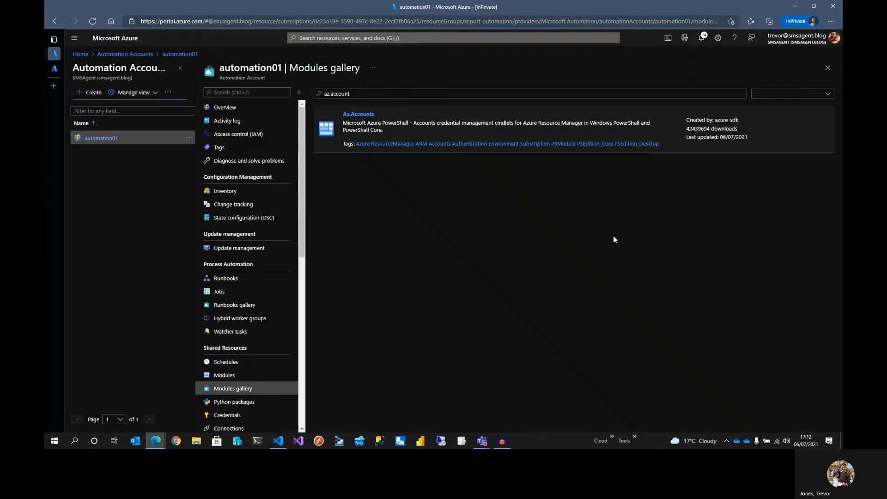
Search the modules gallery for az.storage and import the Az.Storage module, then close its pane
left_click(228, 375)
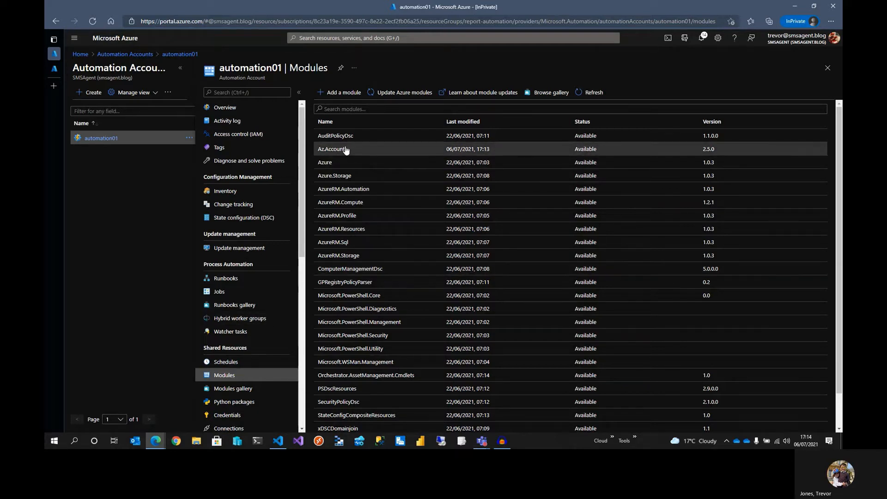
left_click(237, 391)
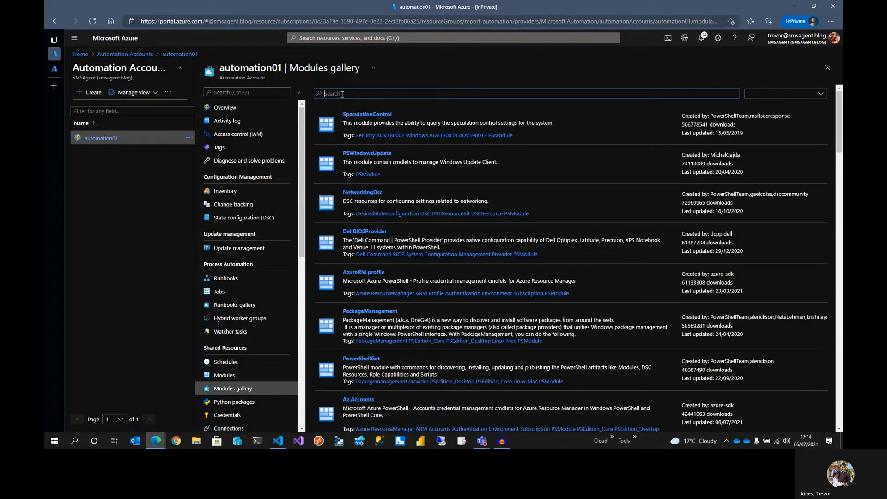
type("az.storage")
key("Return")
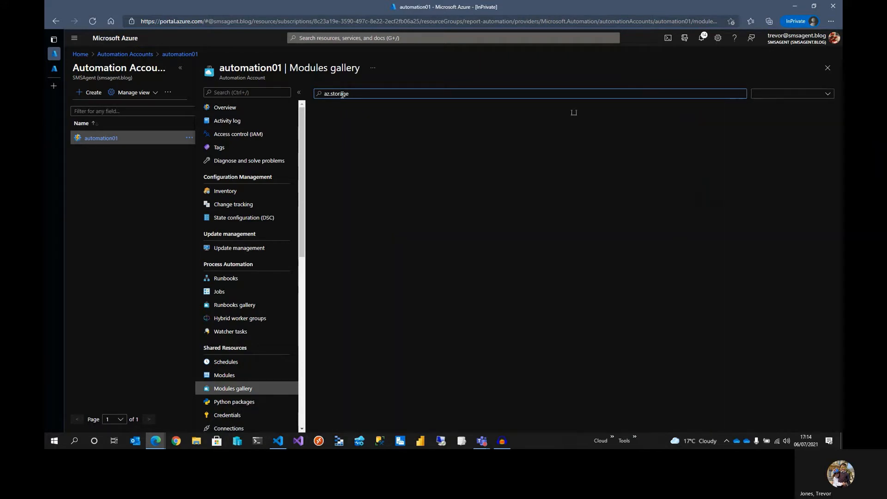
left_click(396, 122)
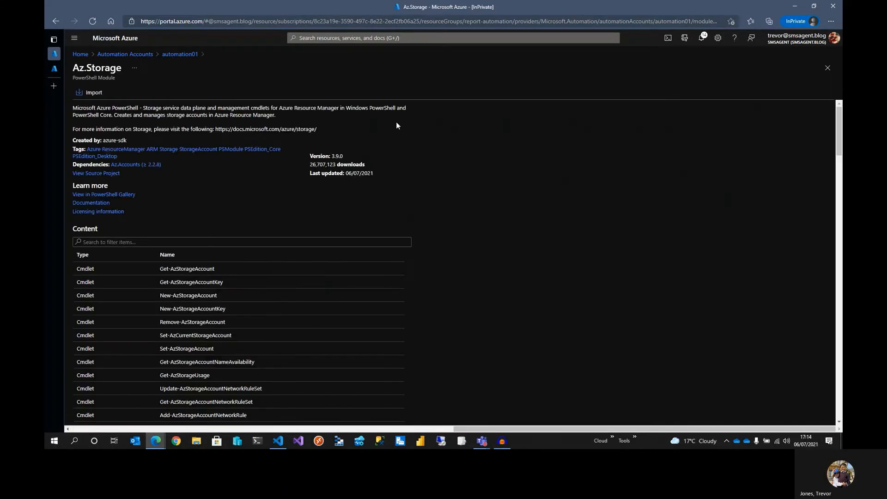
left_click(90, 94)
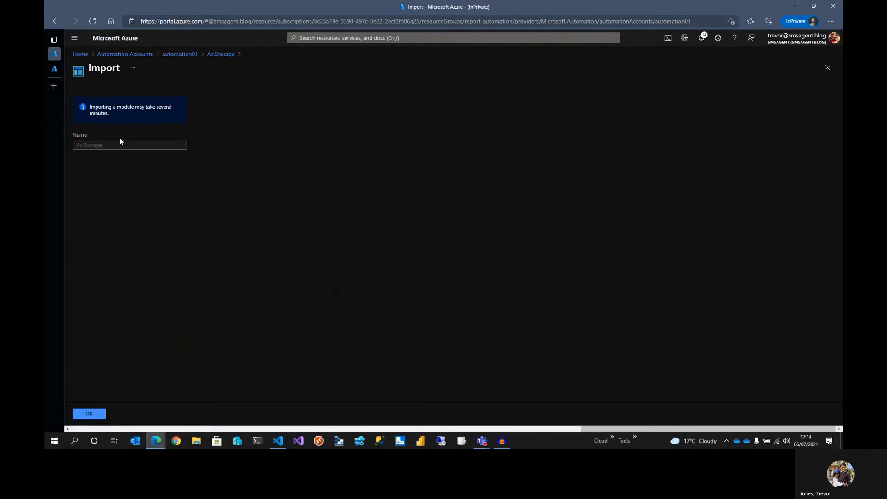
left_click(95, 414)
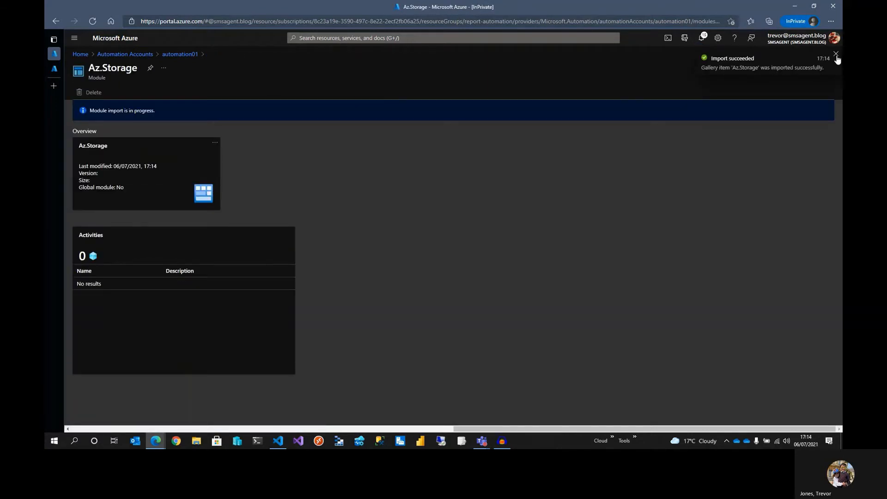
left_click(835, 54)
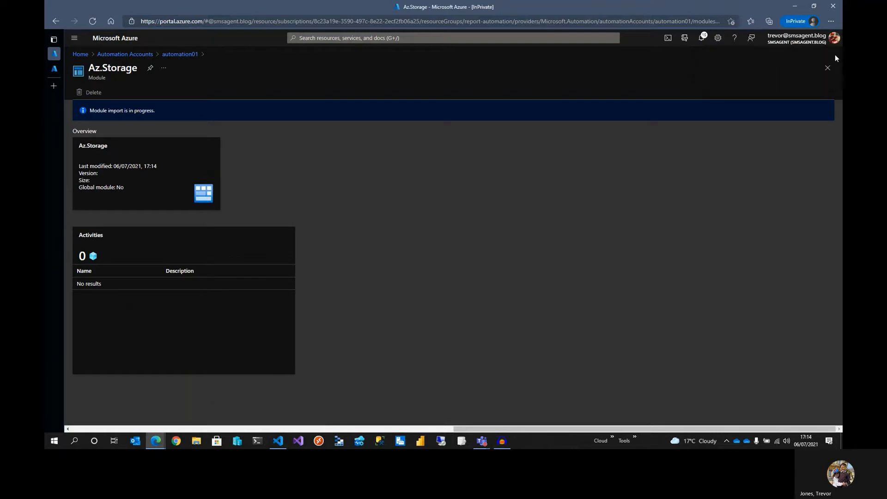
left_click(828, 68)
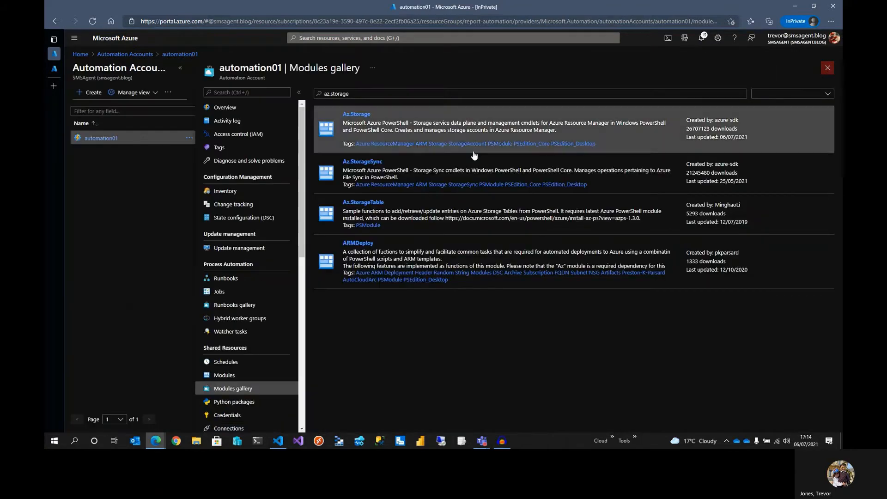
Create a PowerShell runbook named Export-MsGraphPatchMyPCData in the automation account
left_click(224, 376)
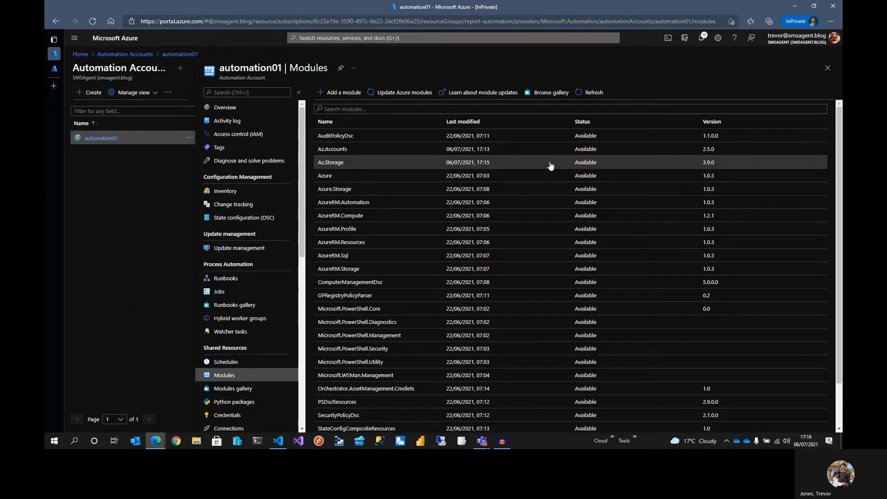
left_click(234, 279)
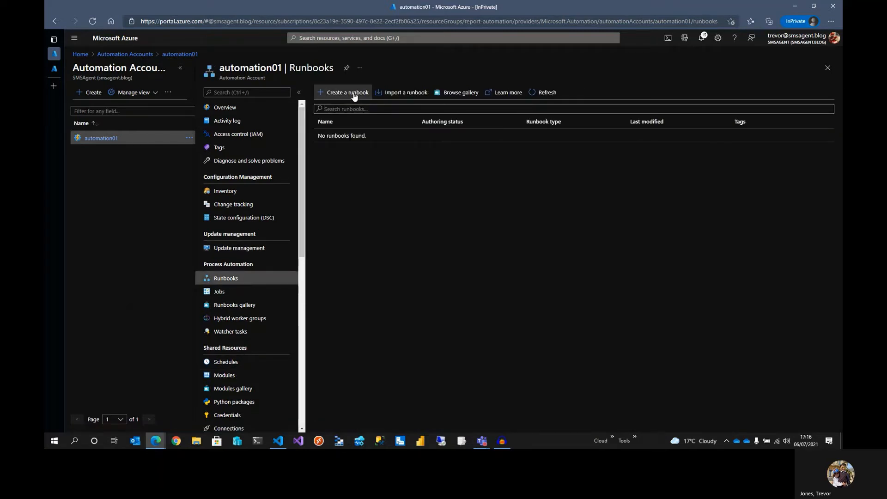
left_click(354, 93)
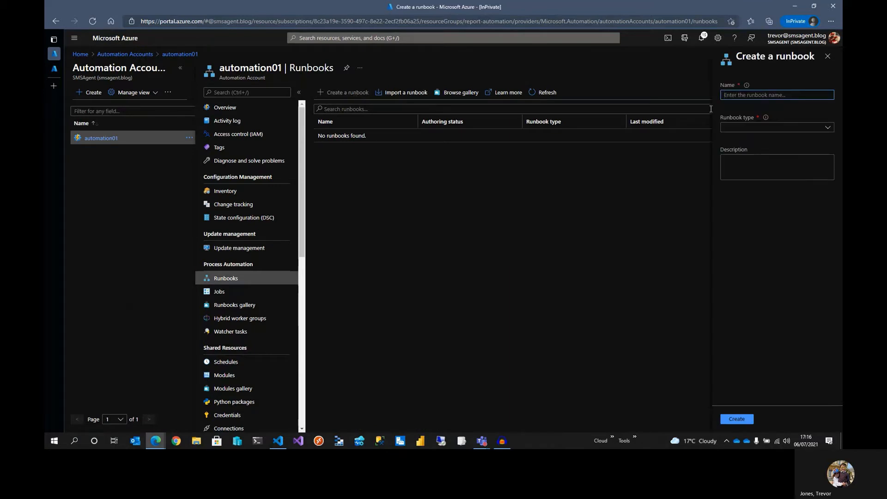
type("Export")
type("-Ms")
type("Grpa")
type("aphPatchM")
type("yPCData")
left_click(752, 128)
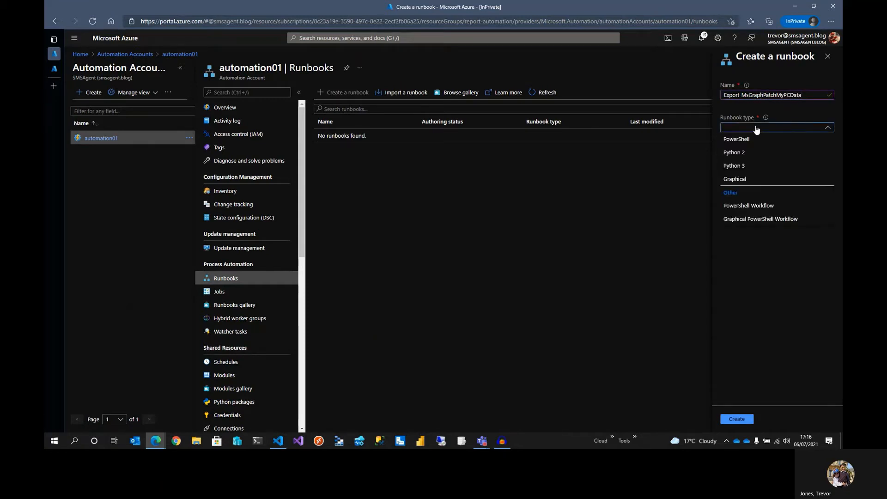
left_click(749, 138)
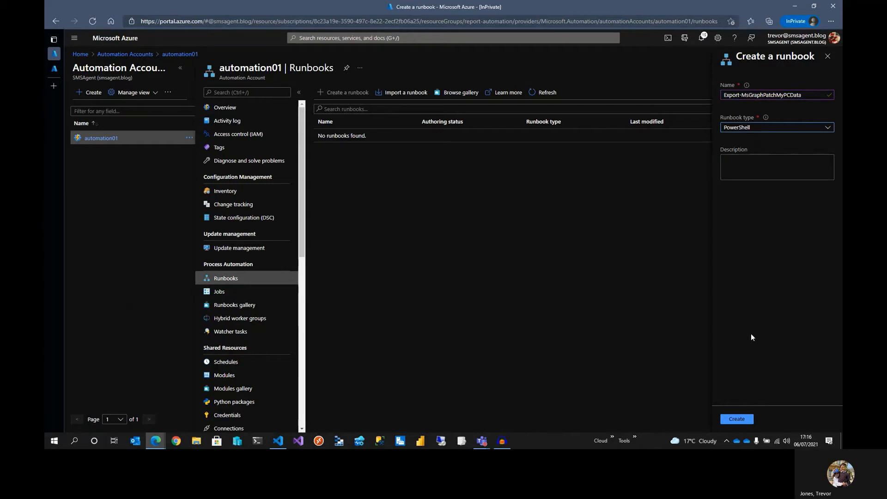
left_click(738, 420)
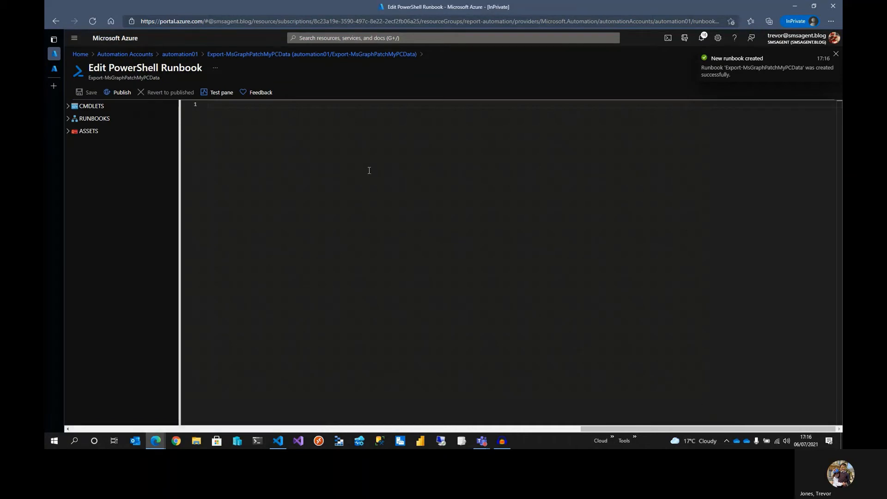
Copy the entire Export-MSGraphPatchMyPCData.ps1 script from Visual Studio Code and paste it into the runbook editor
left_click(279, 437)
key("Escape")
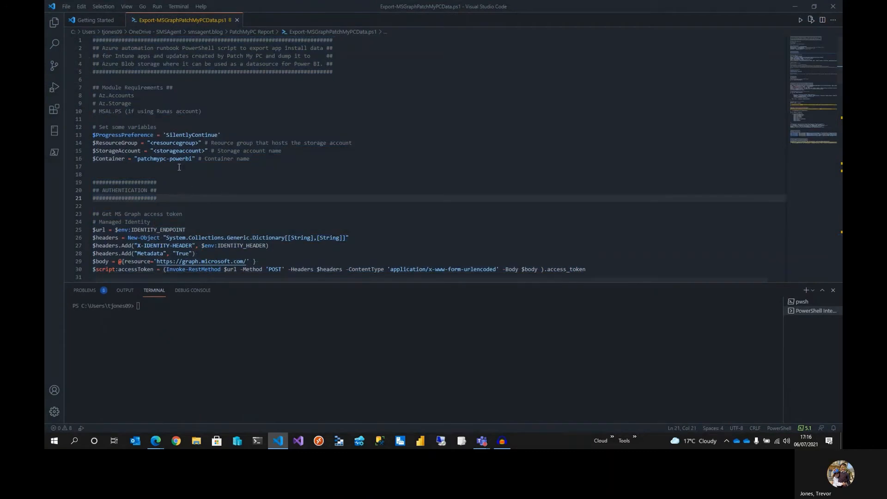
left_click(173, 158)
key("ctrl+a")
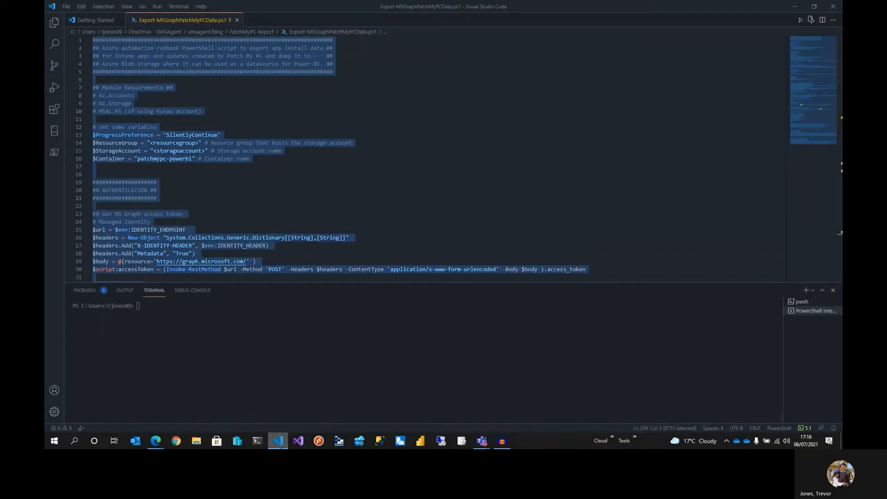
left_click(280, 445)
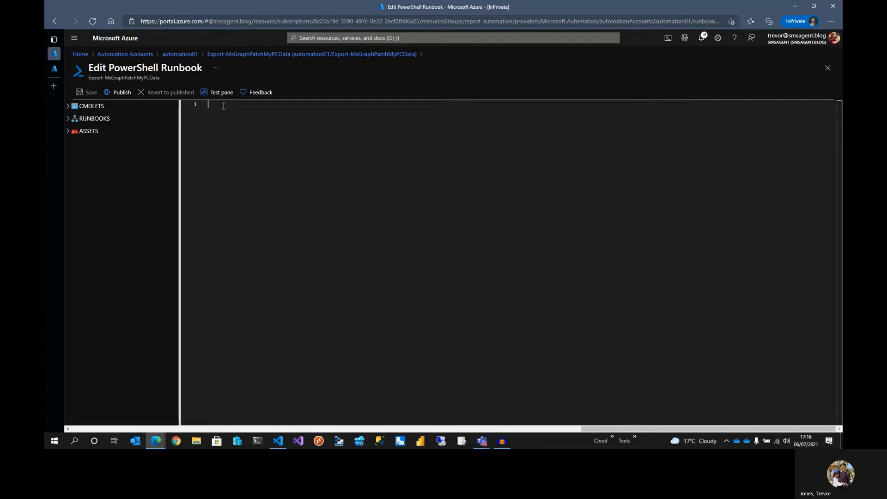
key("ctrl+v")
scroll(406, 222, "up", 20)
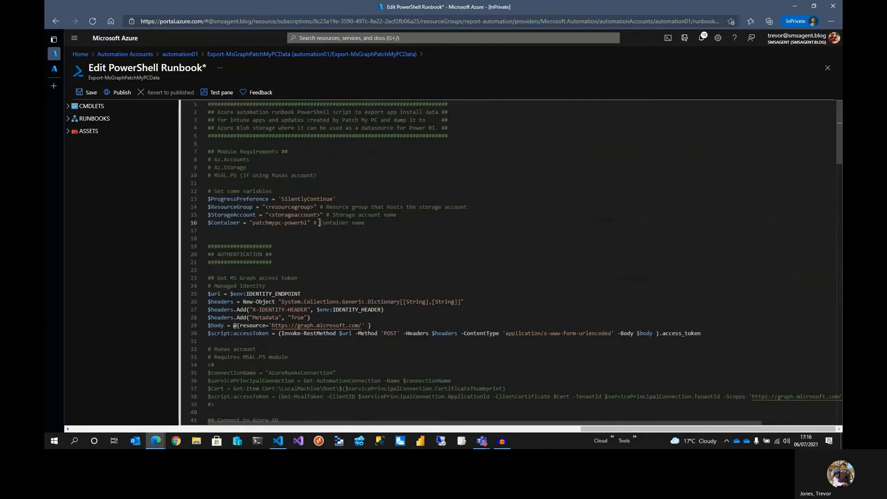
Set the $ResourceGroup variable's value to "report-automation"
double_click(296, 207)
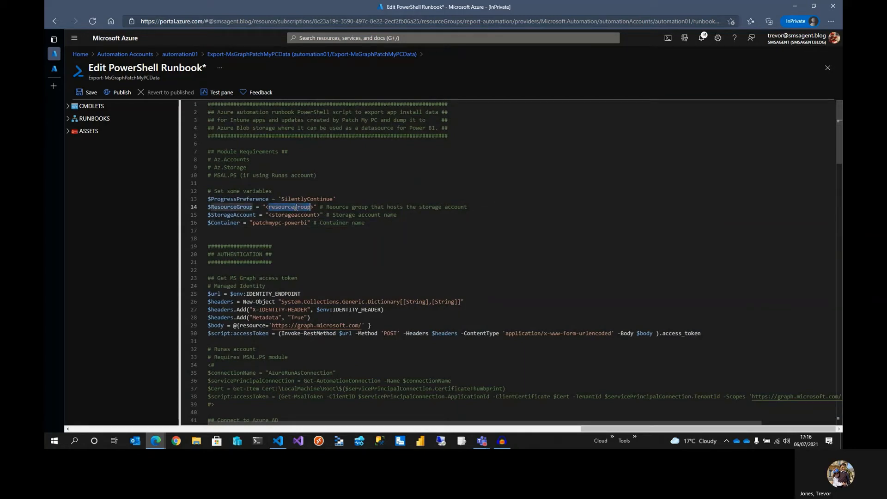
key("Delete")
key("Delete")
key("BackSpace")
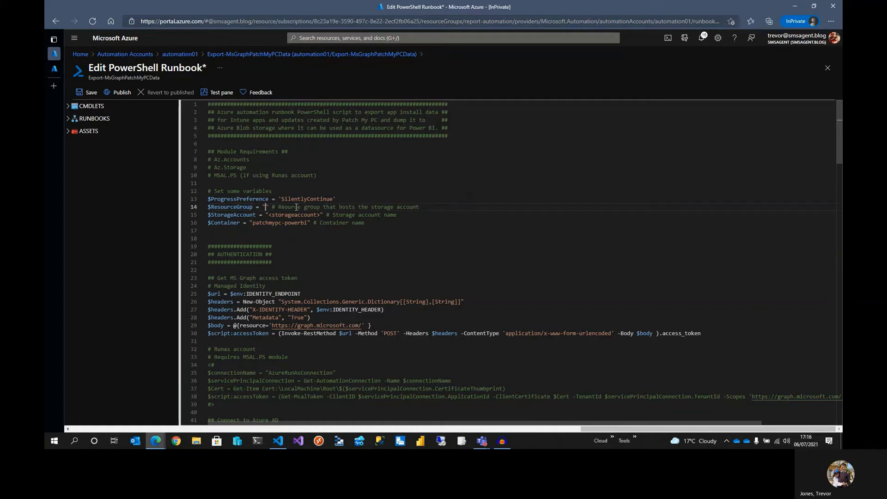
type("report-automation")
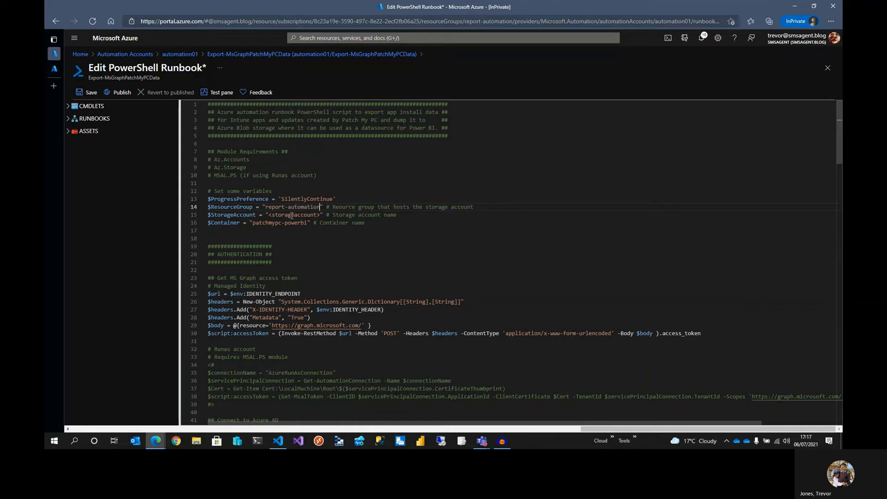
Set the $StorageAccount variable's value to "smsagentsa01"
double_click(292, 215)
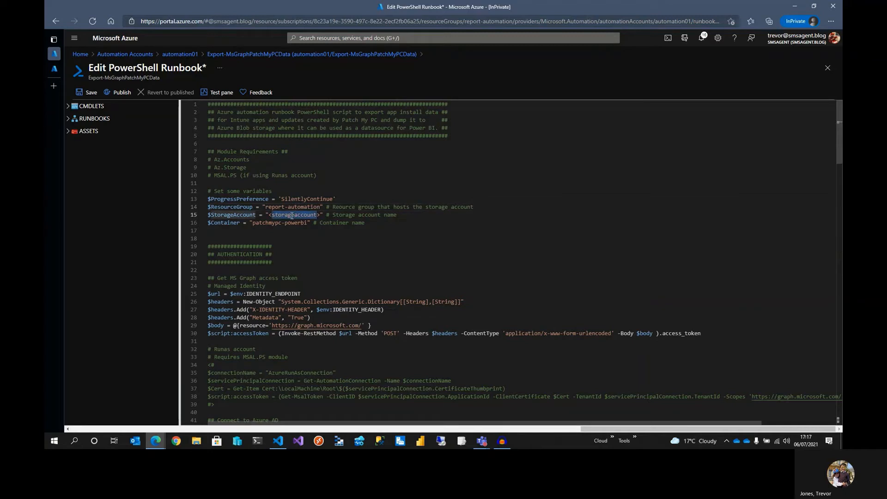
key("BackSpace")
key("BackSpace")
key("Delete")
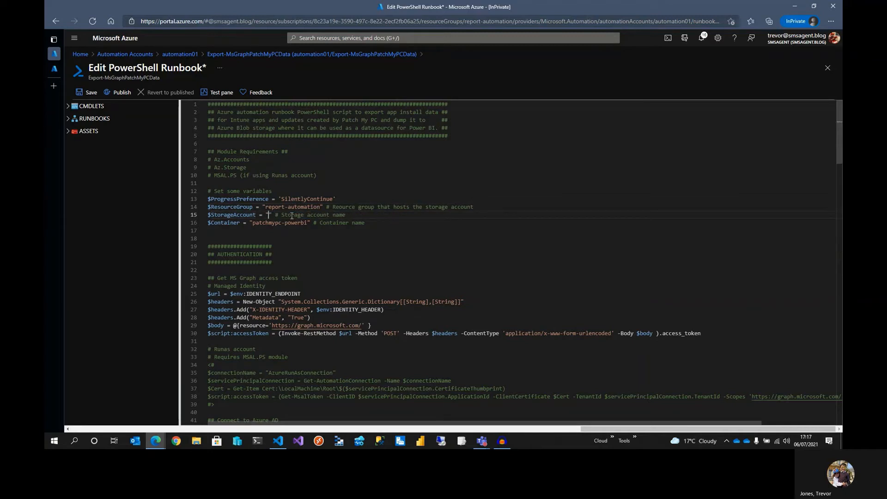
type("smsagentsa01")
left_click_drag(308, 223, 252, 227)
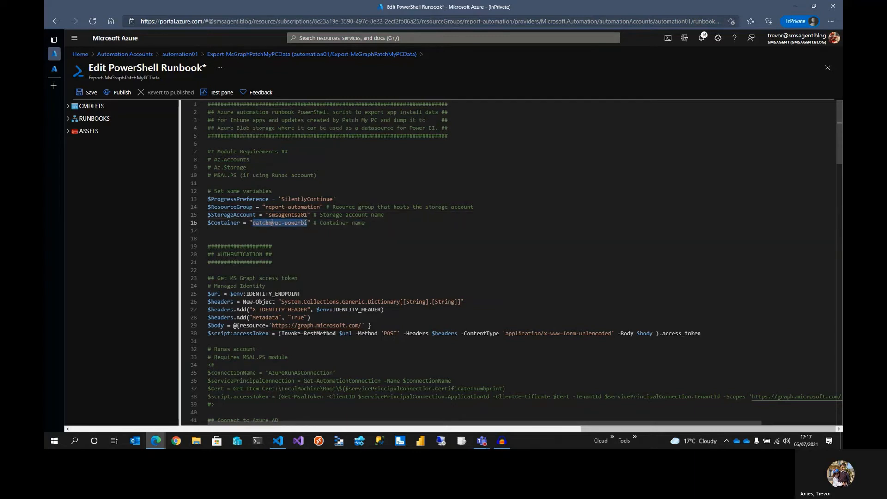
left_click(272, 222)
double_click(299, 223)
left_click_drag(364, 222, 236, 202)
left_click(385, 226)
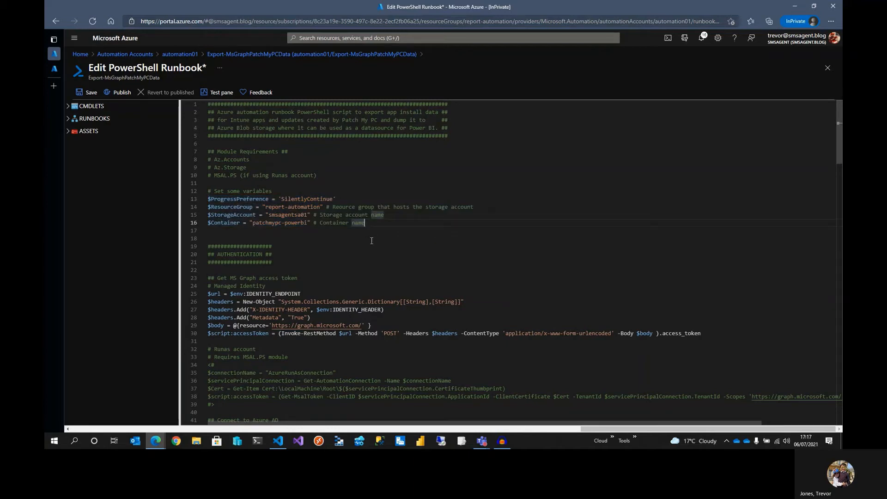
scroll(365, 250, "down", 2)
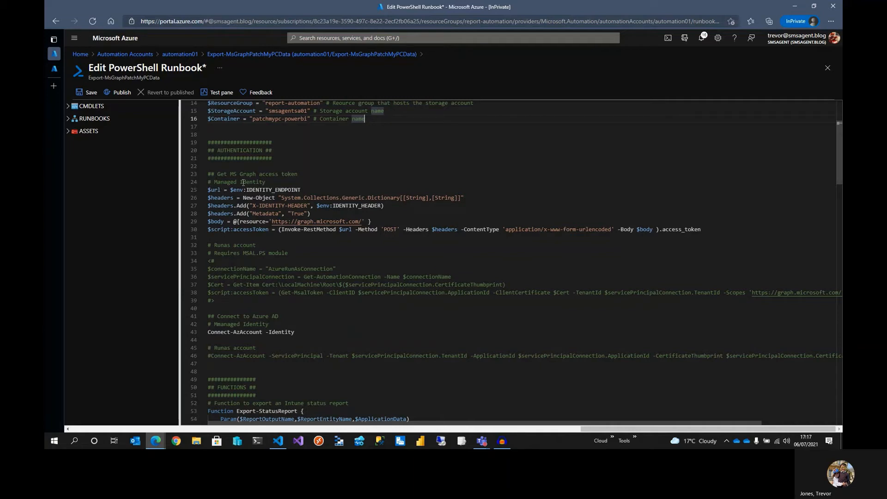
Review the runbook's authentication section covering the managed identity and Run As account code
left_click_drag(267, 181, 215, 222)
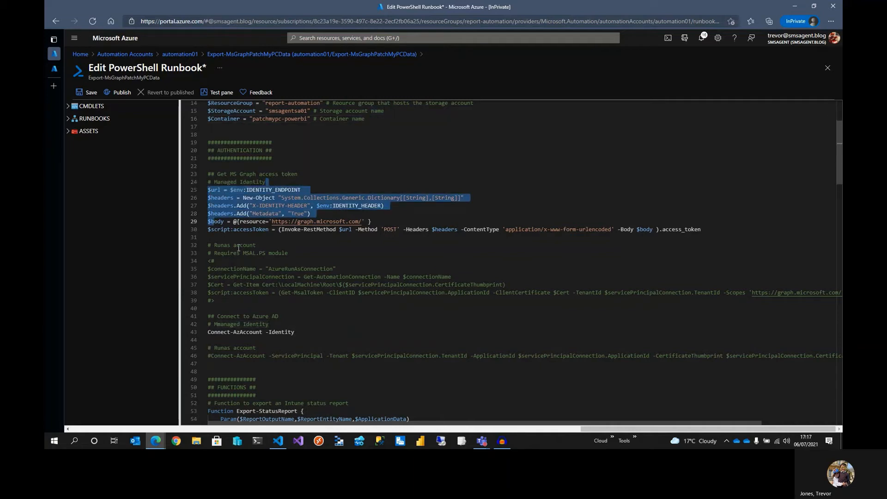
left_click_drag(260, 245, 207, 245)
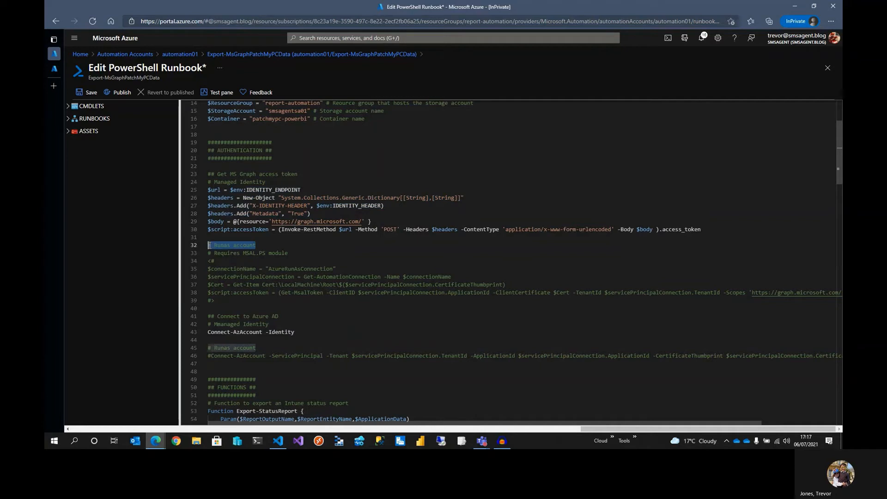
left_click(268, 284)
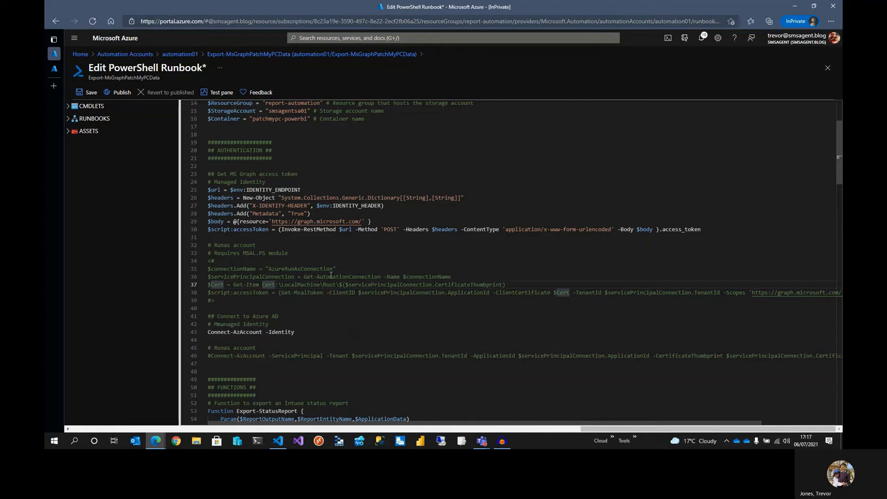
left_click(301, 310)
scroll(300, 302, "down", 6)
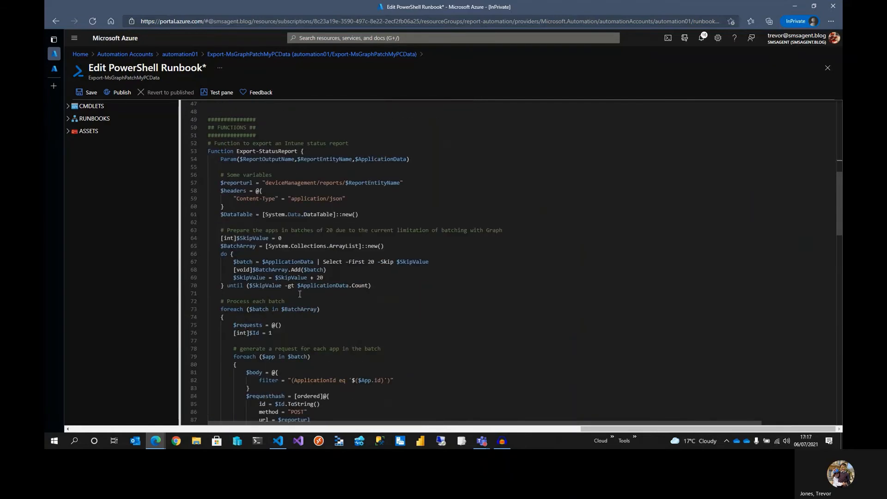
Review the script's app export, report export and blob storage upload sections
left_click(203, 152)
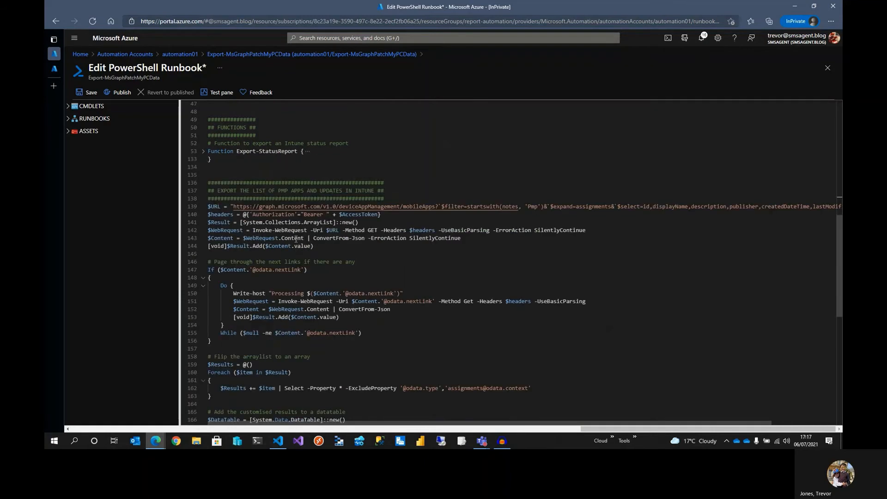
left_click(384, 246)
scroll(374, 261, "down", 5)
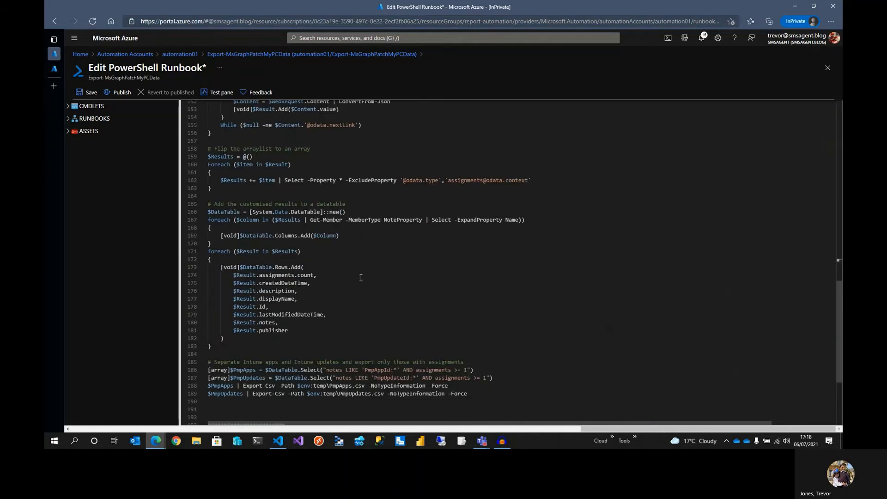
scroll(360, 279, "down", 2)
scroll(364, 300, "down", 2)
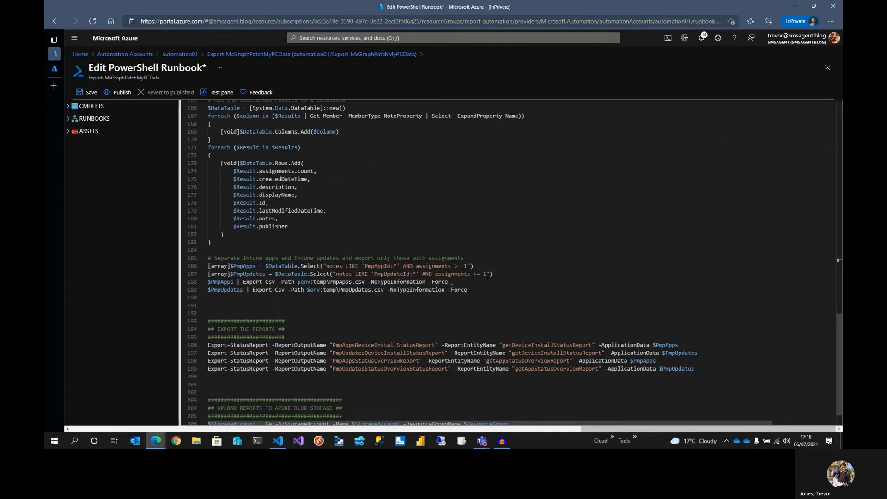
scroll(452, 287, "down", 1)
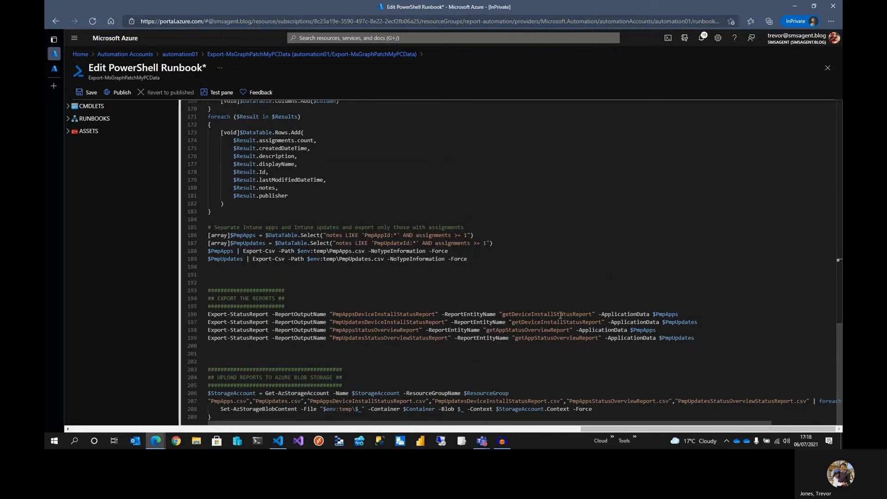
double_click(532, 314)
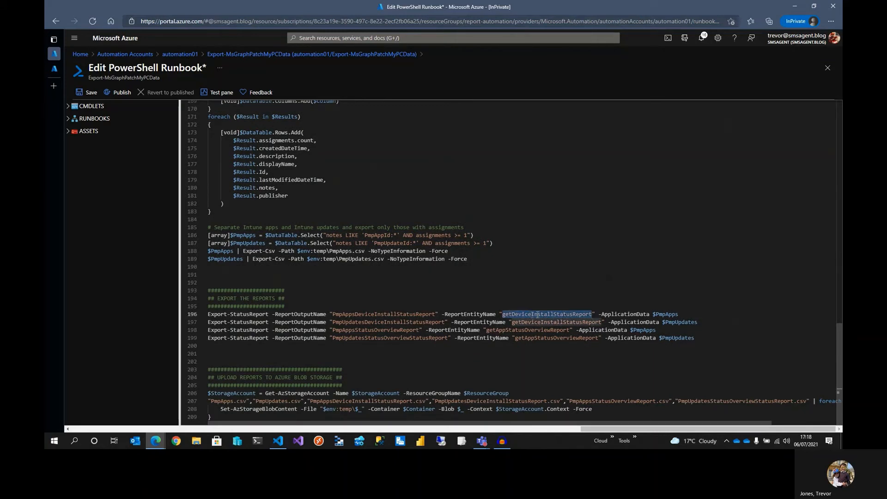
double_click(526, 331)
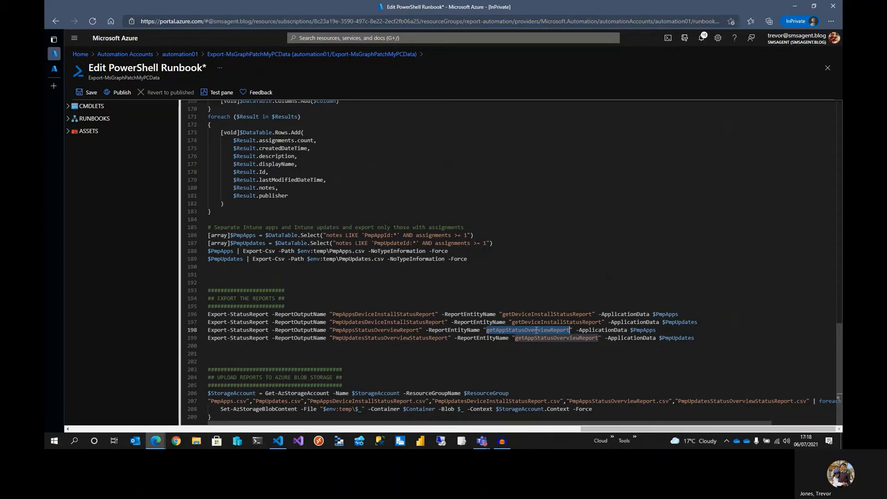
left_click(455, 322)
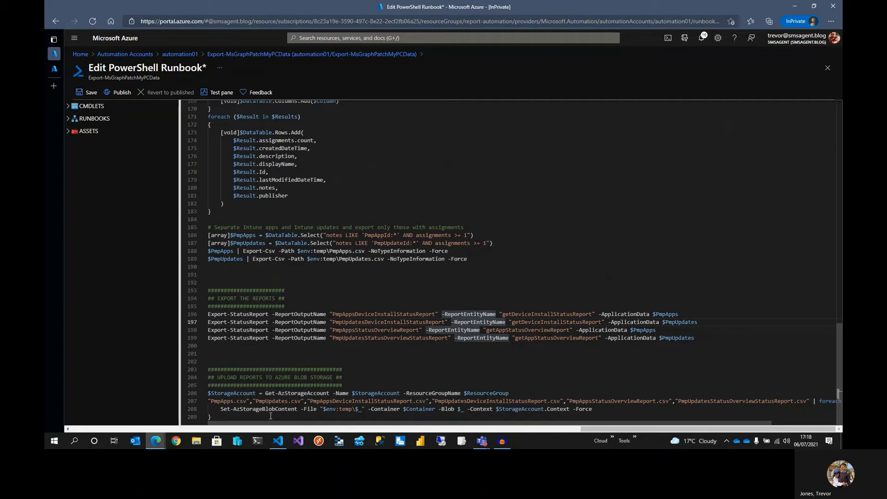
Save the runbook and publish it, confirming the overwrite of the previously published version
scroll(332, 338, "up", 20)
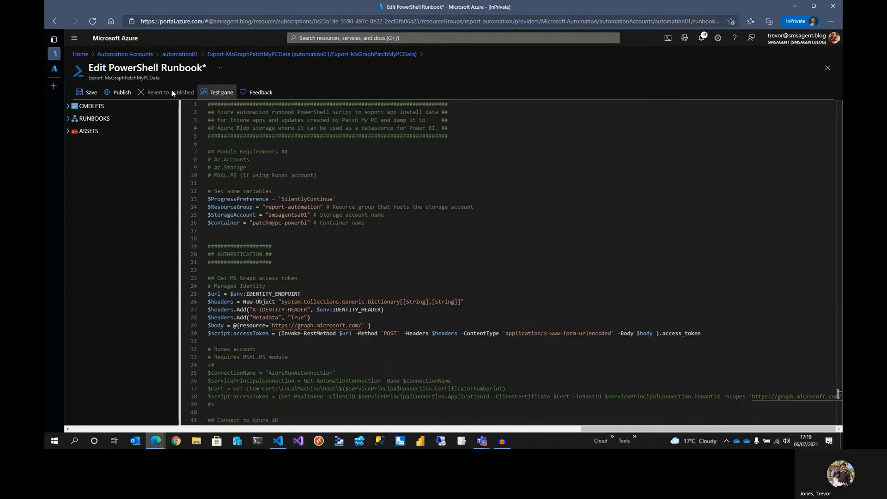
left_click(88, 92)
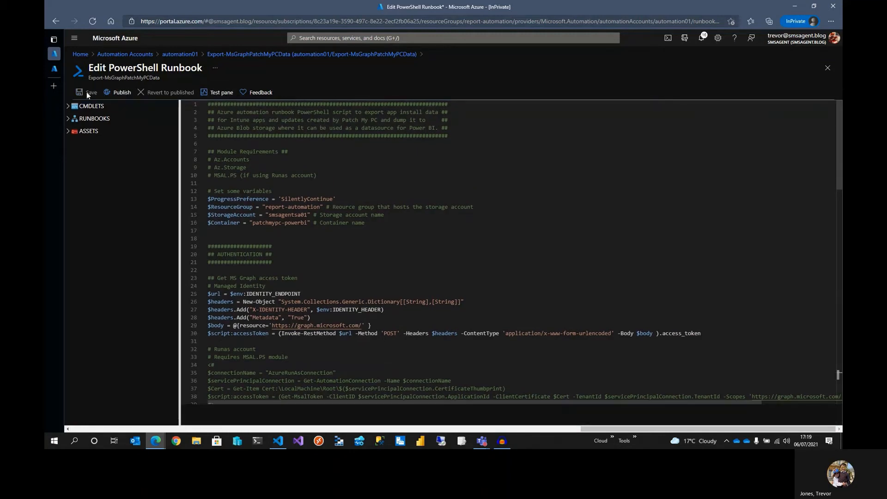
left_click(119, 92)
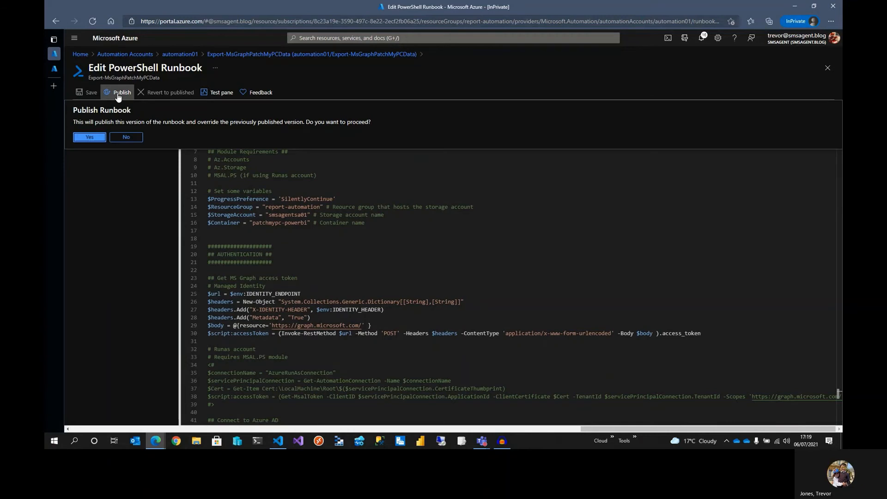
left_click(90, 137)
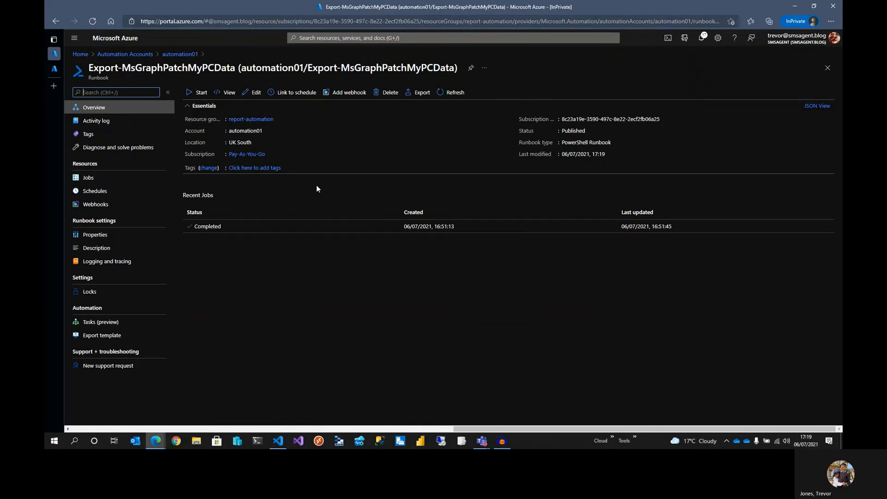
Start the published runbook and review the resulting job's output and errors
left_click(200, 93)
left_click(198, 138)
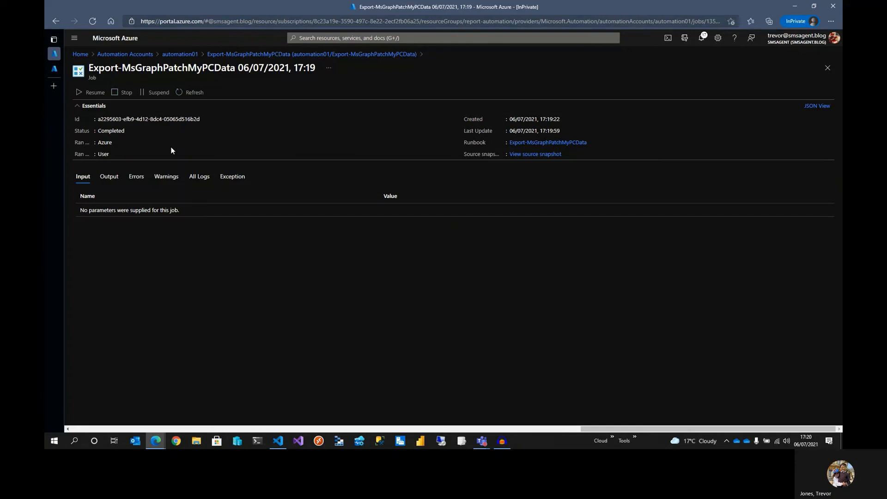
left_click(108, 179)
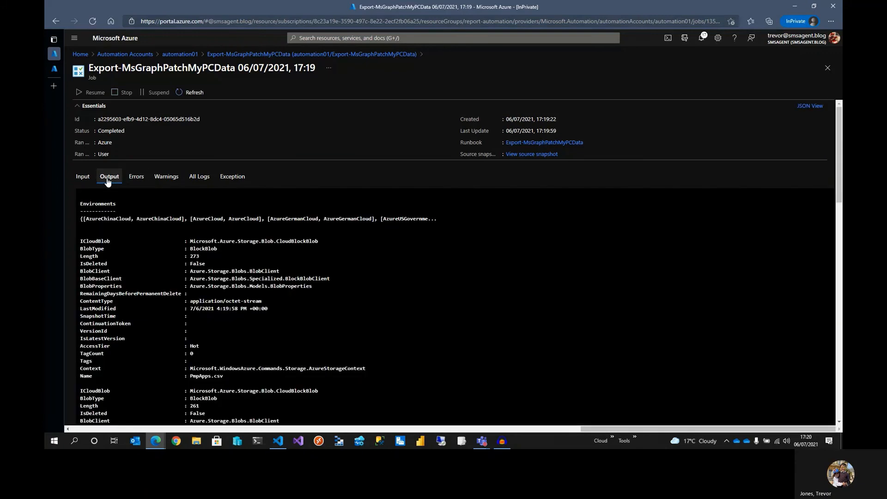
scroll(236, 239, "down", 5)
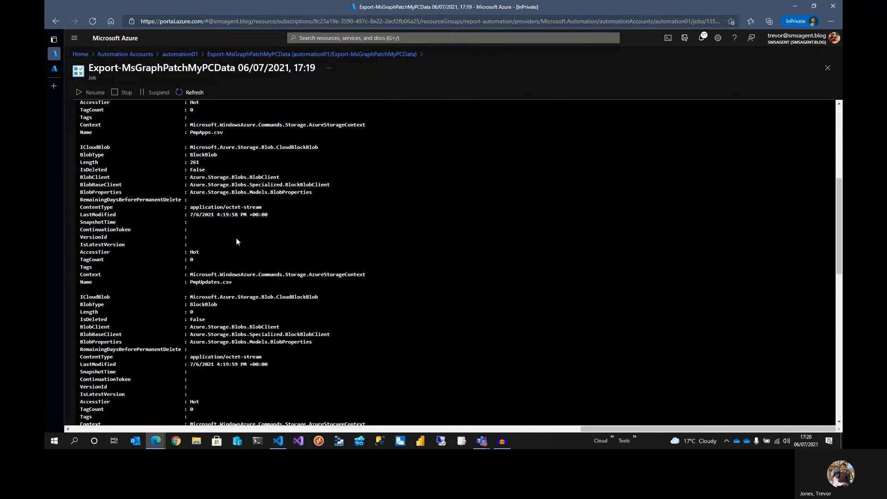
scroll(237, 241, "down", 2)
scroll(259, 230, "down", 1)
scroll(250, 209, "up", 8)
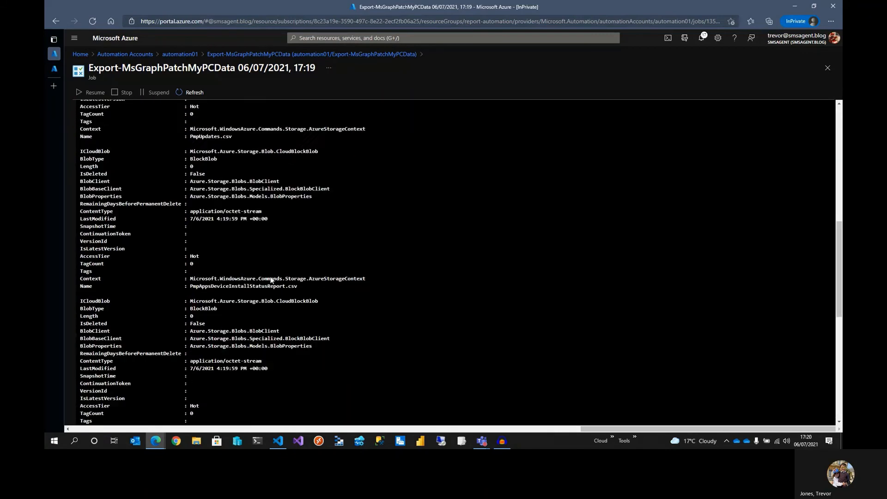
left_click(137, 182)
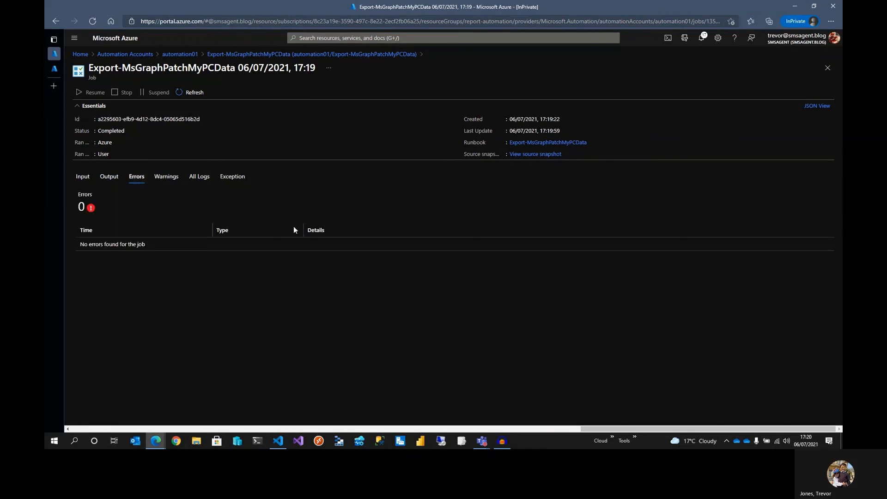
left_click(827, 69)
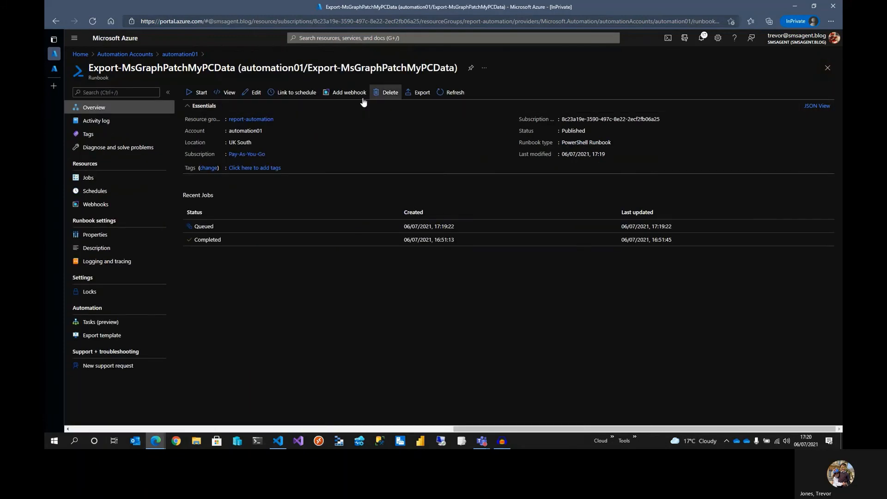
Open the patchmypc-powerbi container in the smsagentsa01 storage account to inspect the exported CSV files
left_click(69, 74)
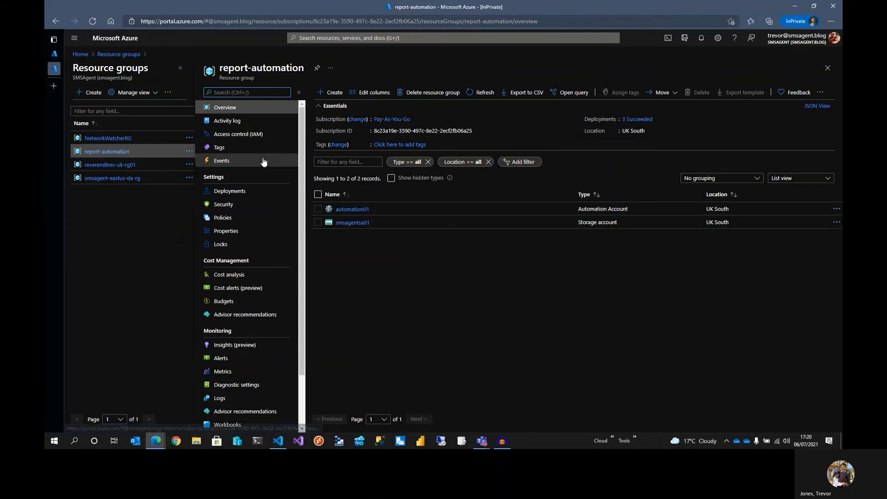
left_click(315, 38)
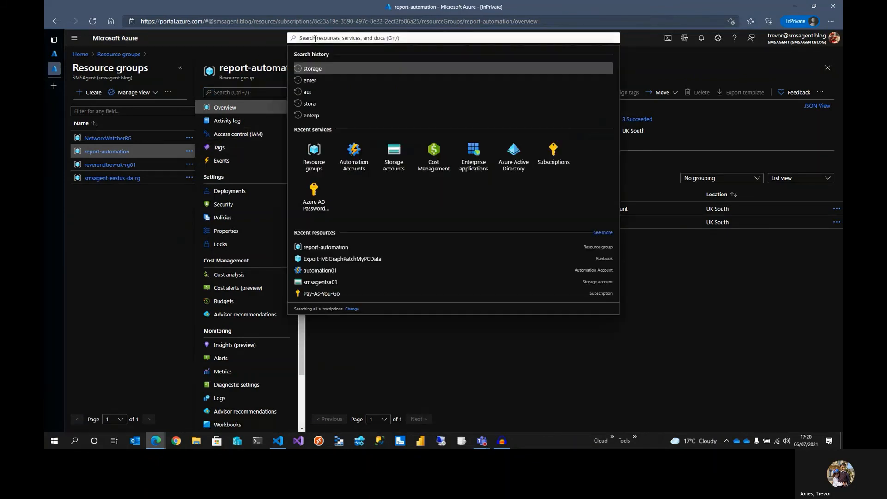
left_click(312, 68)
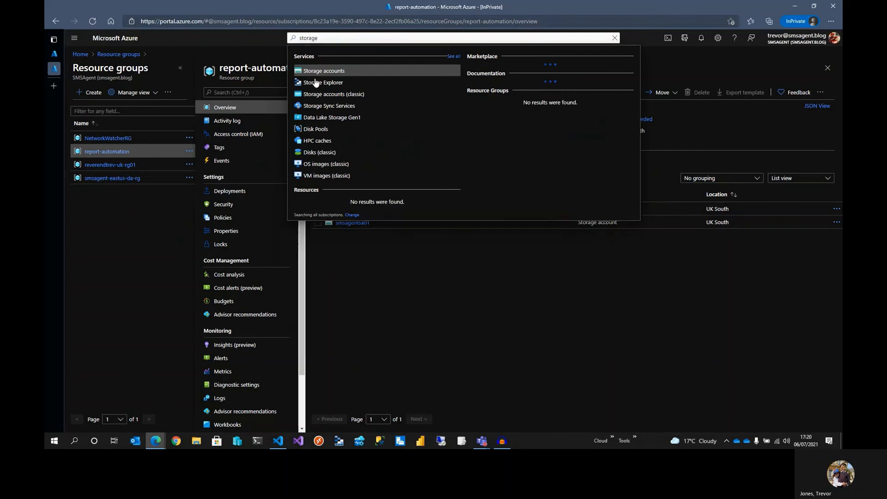
left_click(334, 73)
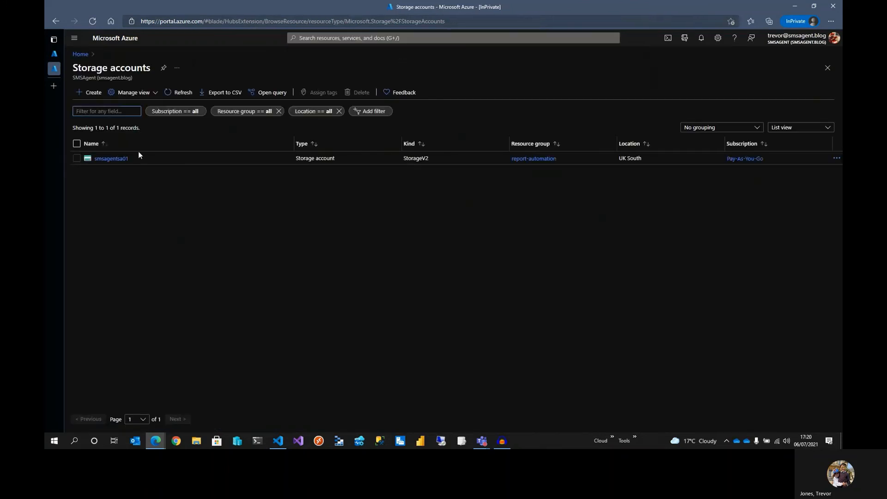
left_click(111, 158)
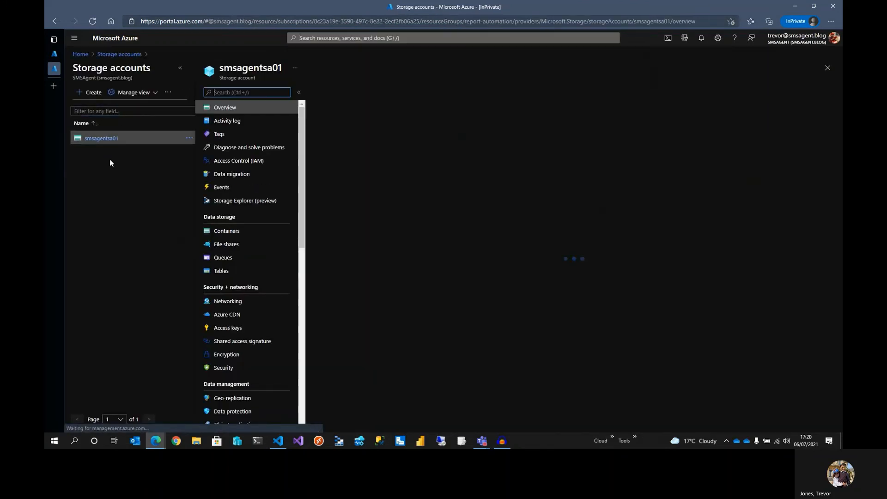
left_click(226, 232)
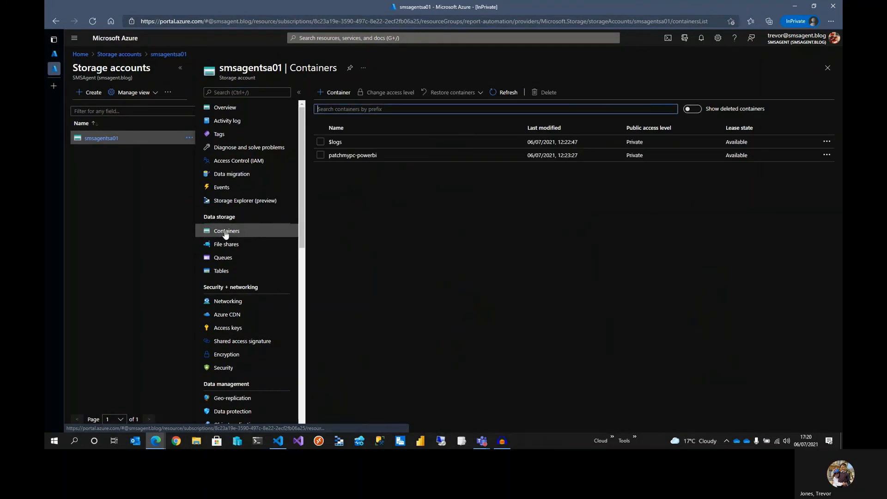
left_click(353, 156)
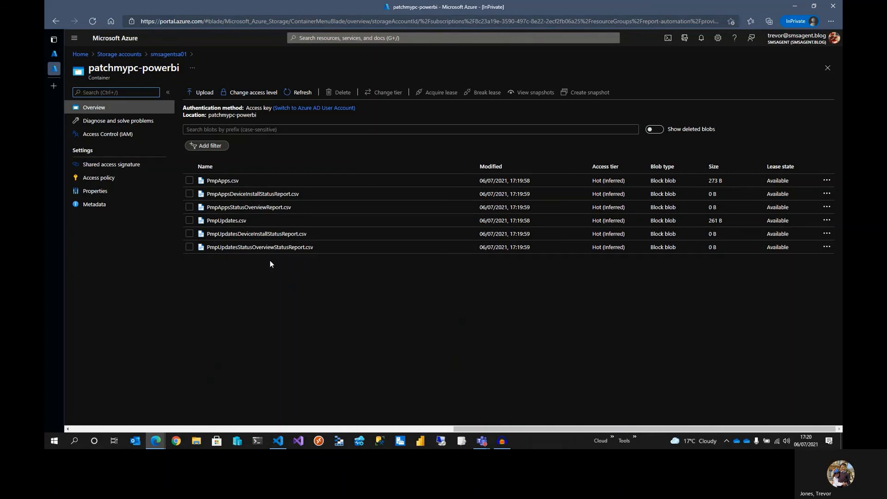
Link the runbook to a new recurring schedule named "Every 3 hours" starting at 18:00 and recurring every 3 hours
left_click(55, 54)
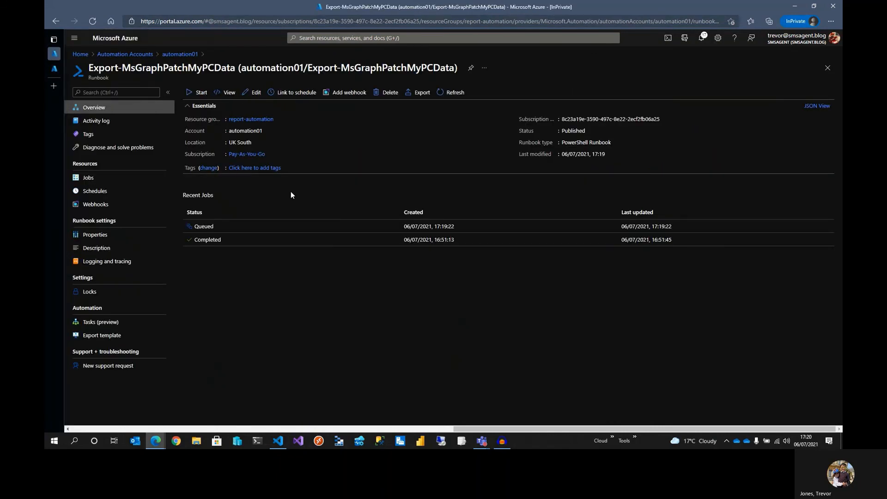
left_click(294, 95)
left_click(169, 100)
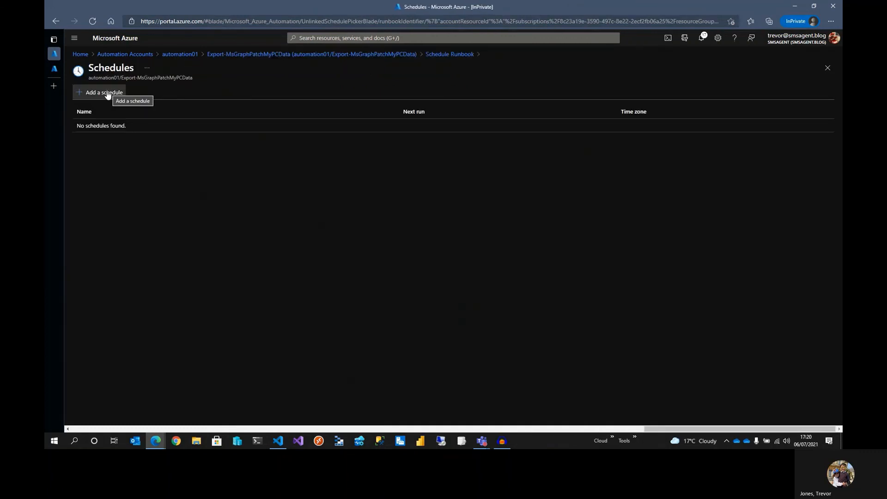
left_click(106, 92)
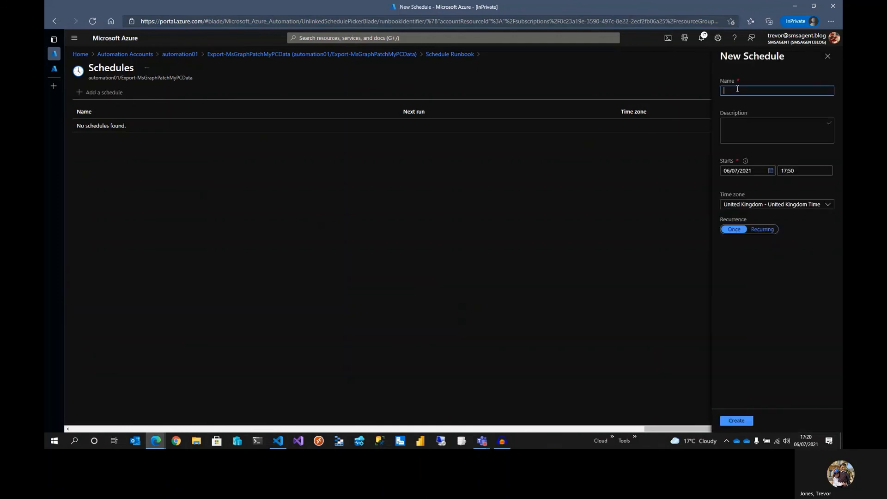
type("Every 3 hours")
left_click_drag(791, 172, 779, 172)
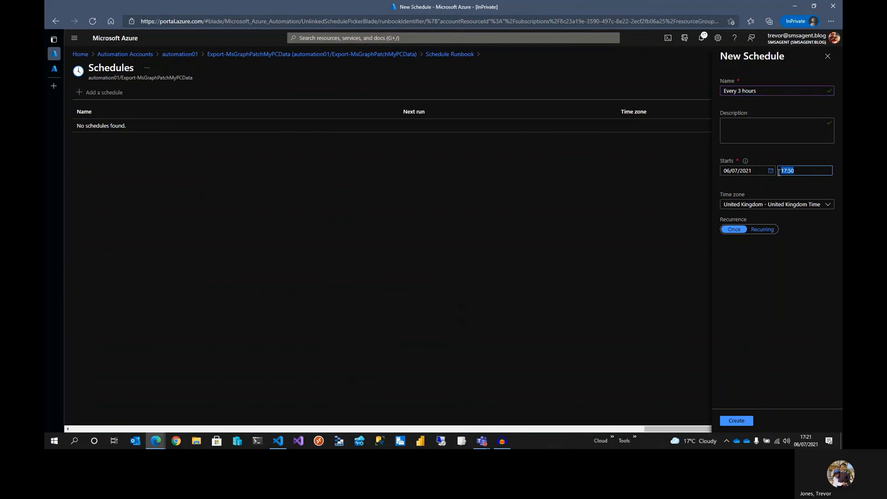
type("18:00")
left_click(762, 229)
left_click_drag(745, 263, 719, 262)
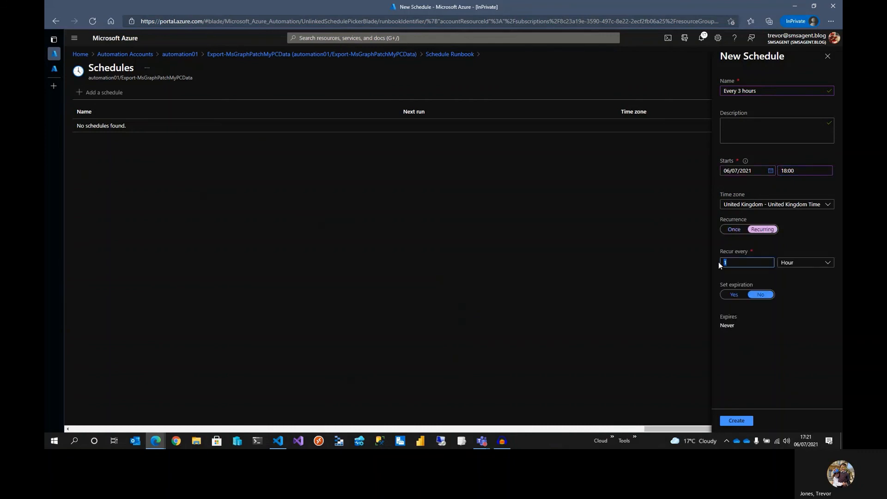
type("3")
left_click(736, 420)
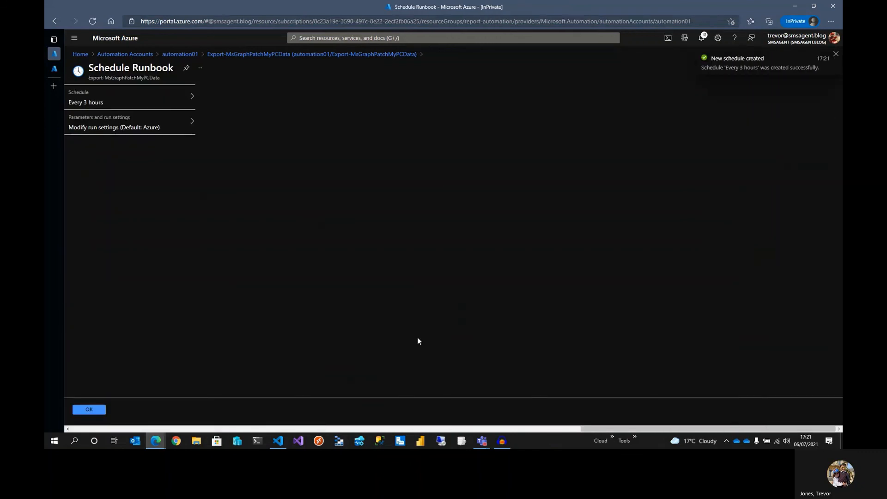
left_click(94, 410)
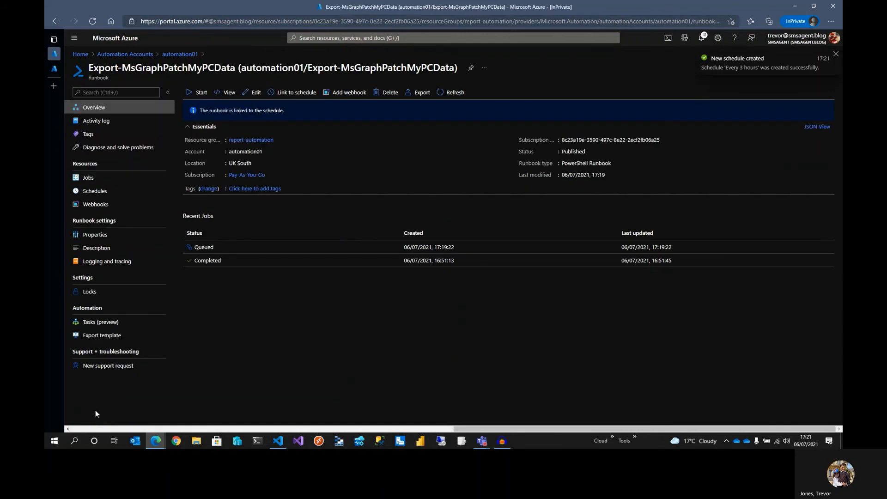